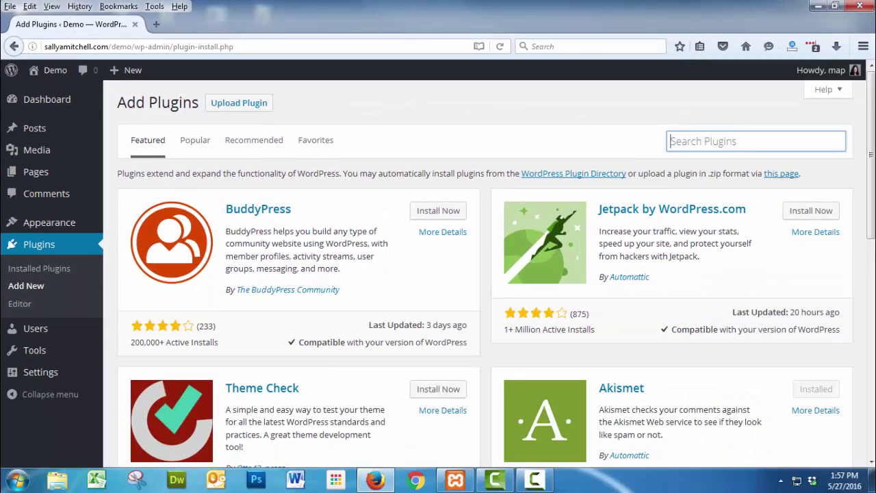
# Step: Find the UpdraftPlus WordPress Backup Plugin in the plugin directory, then install and activate it
pyautogui.write('UpdraftPlus')
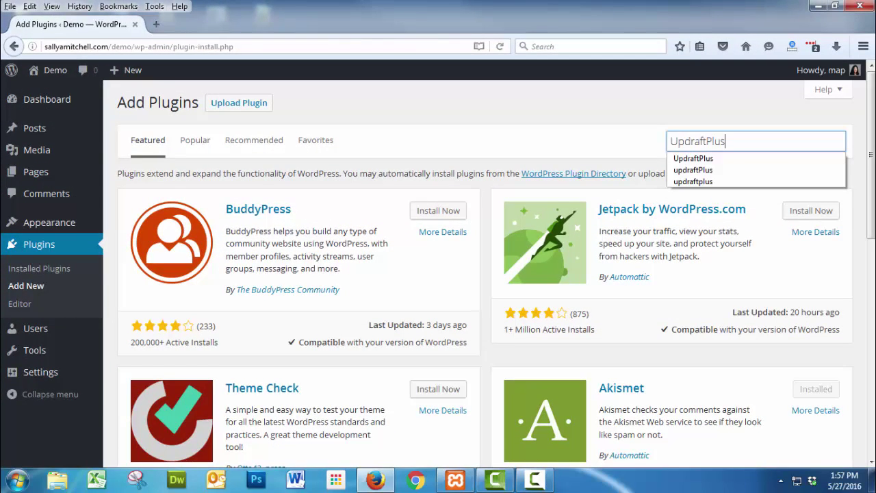
pyautogui.press('Return')
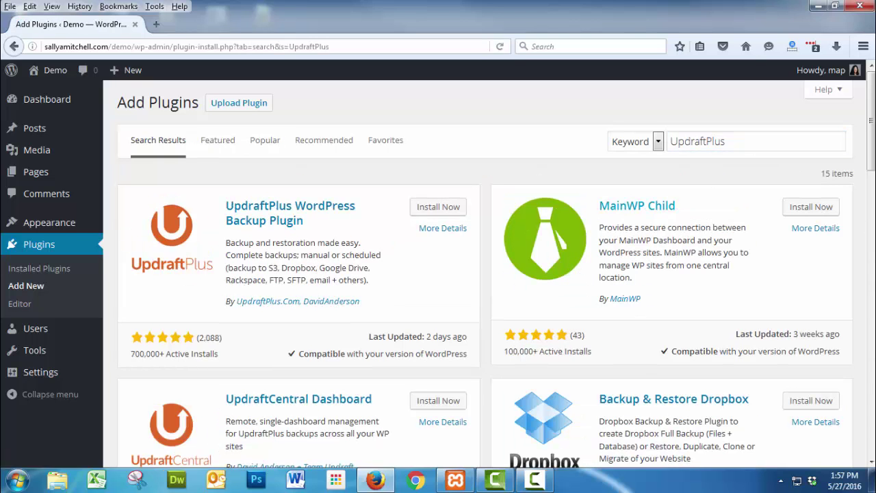
pyautogui.click(438, 207)
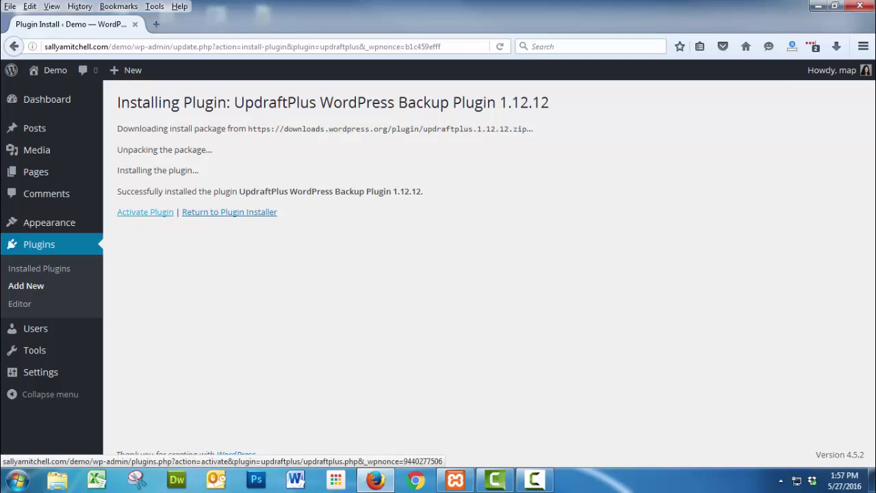
pyautogui.click(145, 212)
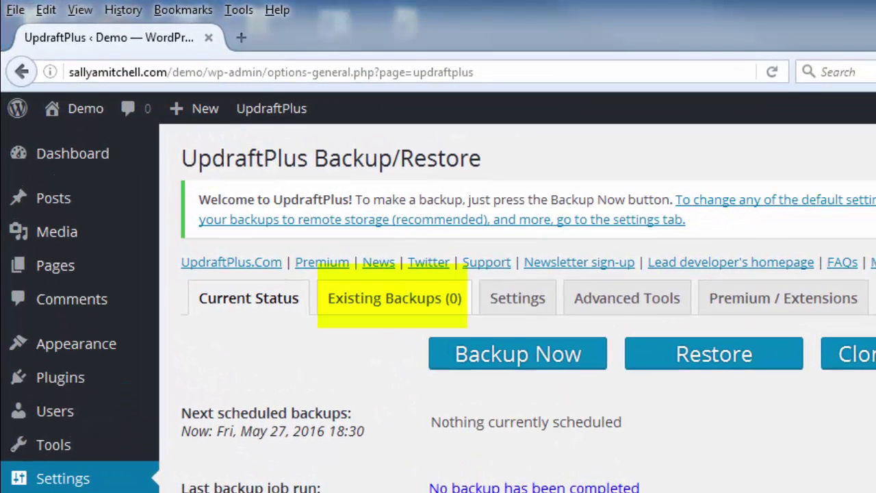
# Step: Review UpdraftPlus's existing backups and its settings for backup schedules, retention, remote storage, included files and email reports
pyautogui.click(394, 298)
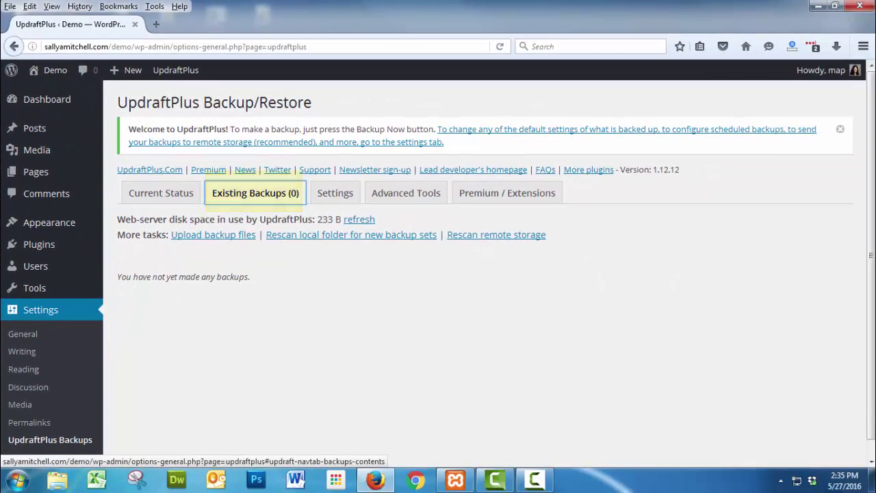
pyautogui.click(335, 192)
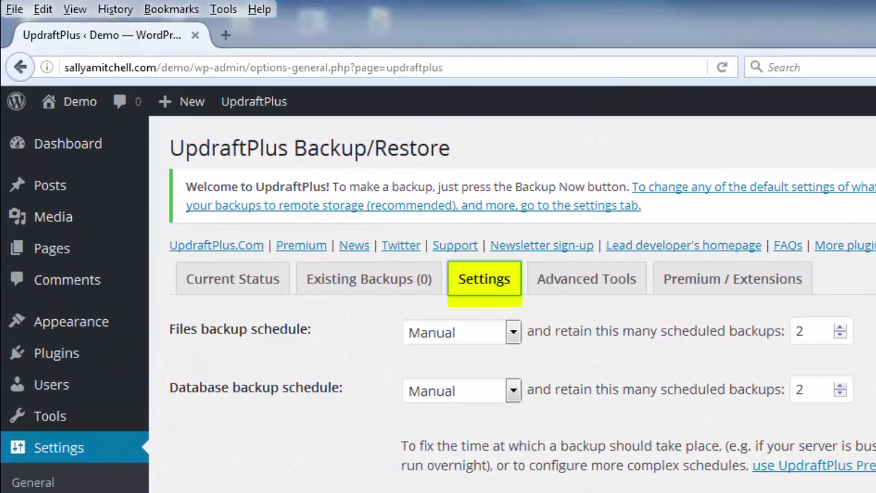
pyautogui.scroll(-1, 438, 308)
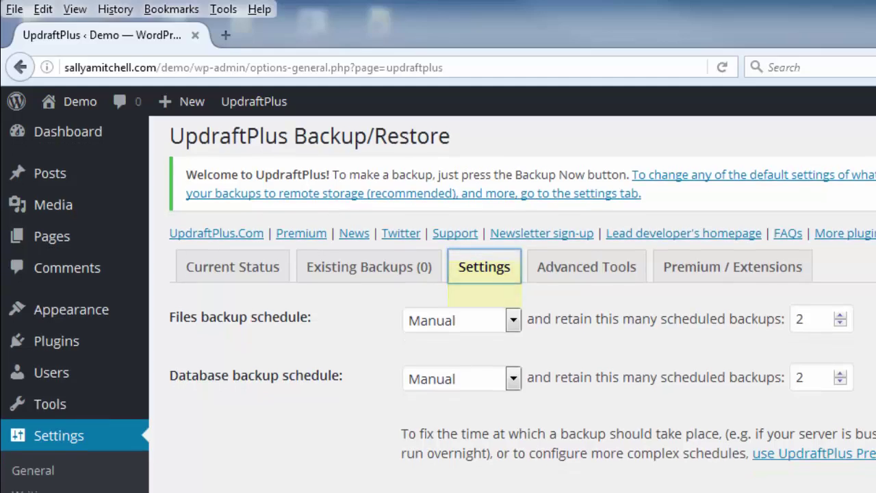
pyautogui.scroll(-1, 438, 274)
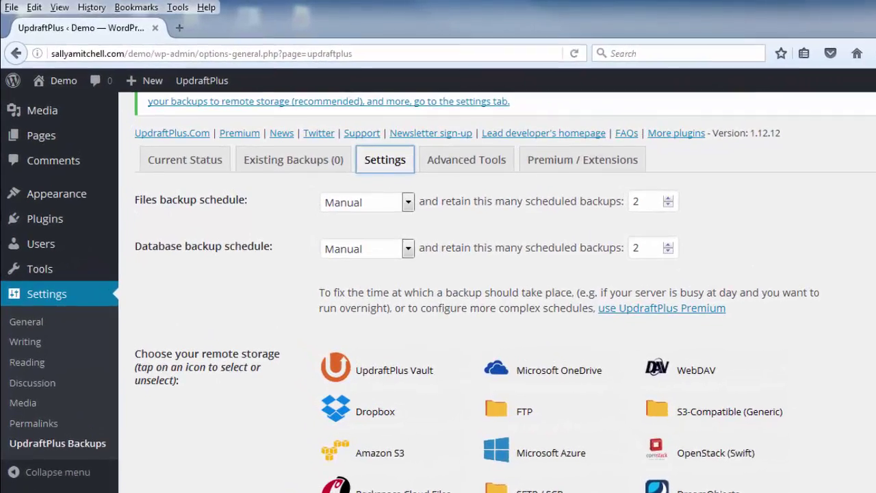
pyautogui.click(318, 176)
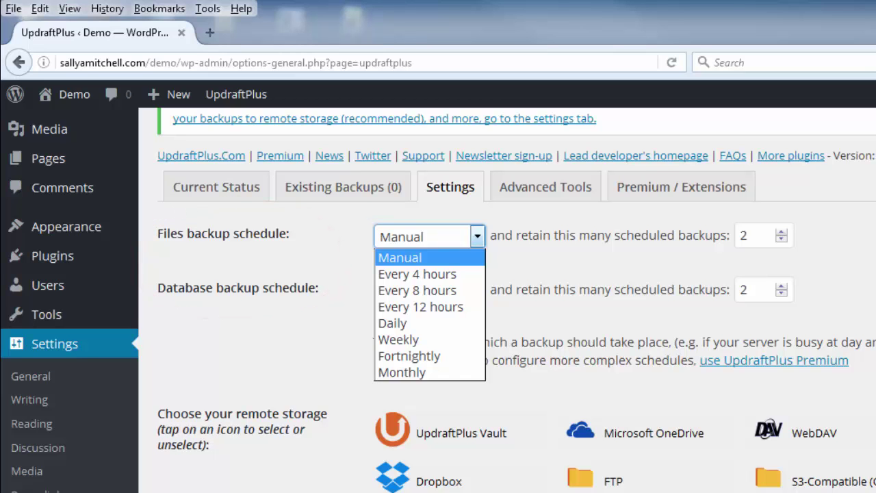
pyautogui.click(781, 257)
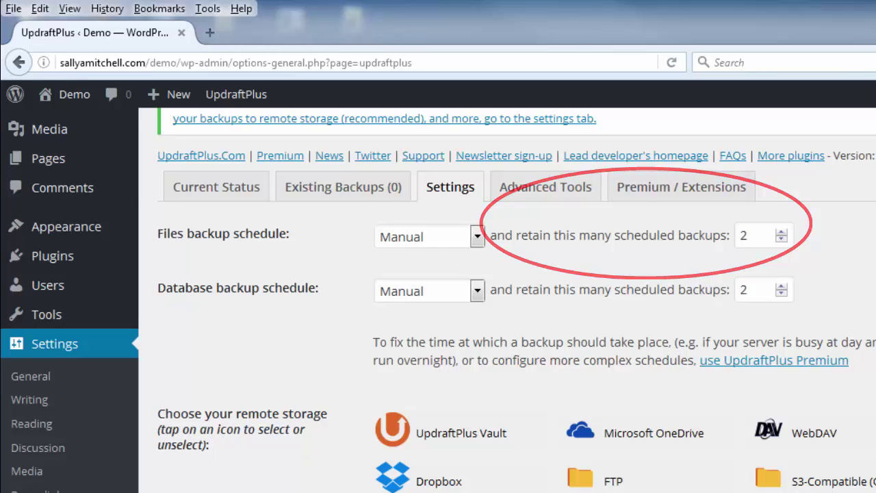
pyautogui.scroll(-3, 438, 301)
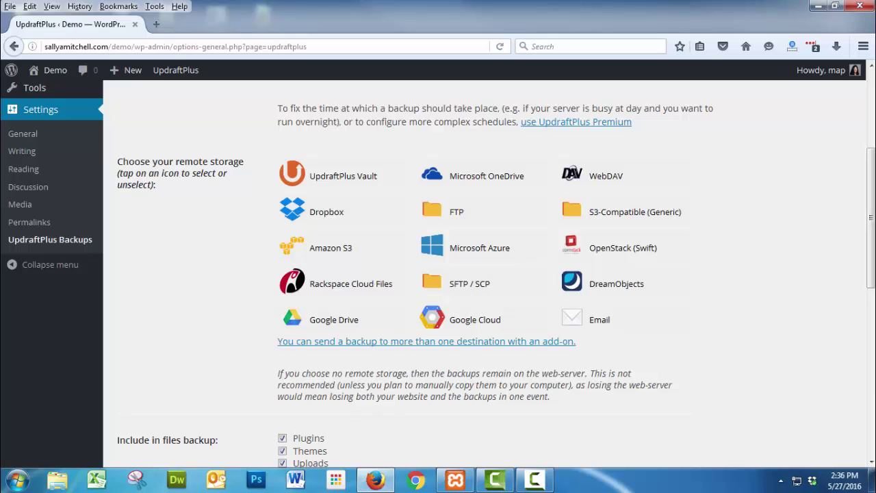
pyautogui.scroll(-4, 479, 273)
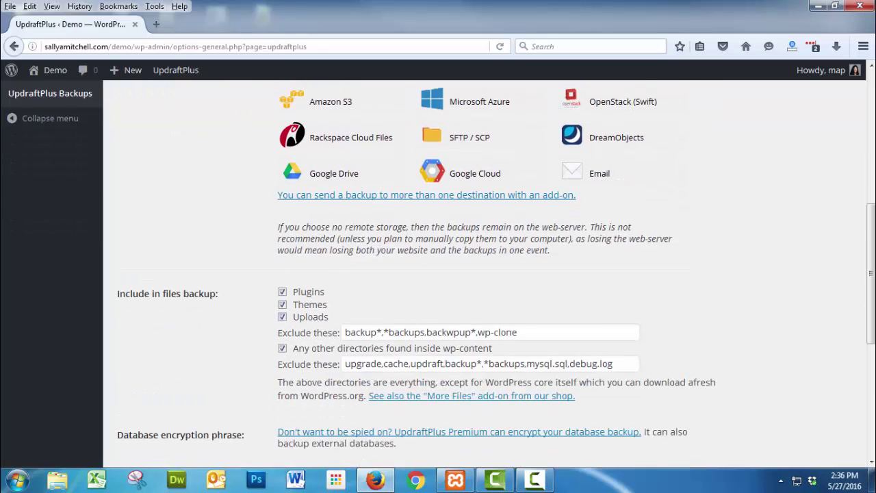
pyautogui.scroll(-2, 479, 274)
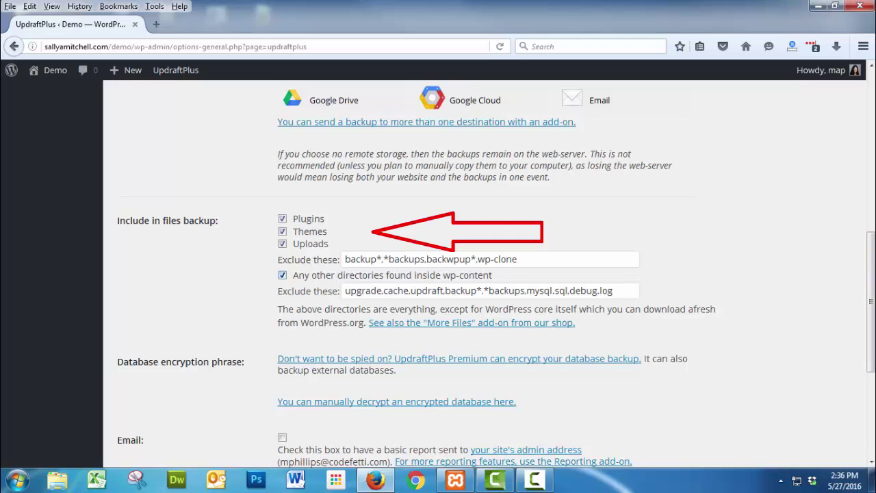
pyautogui.scroll(-6, 479, 273)
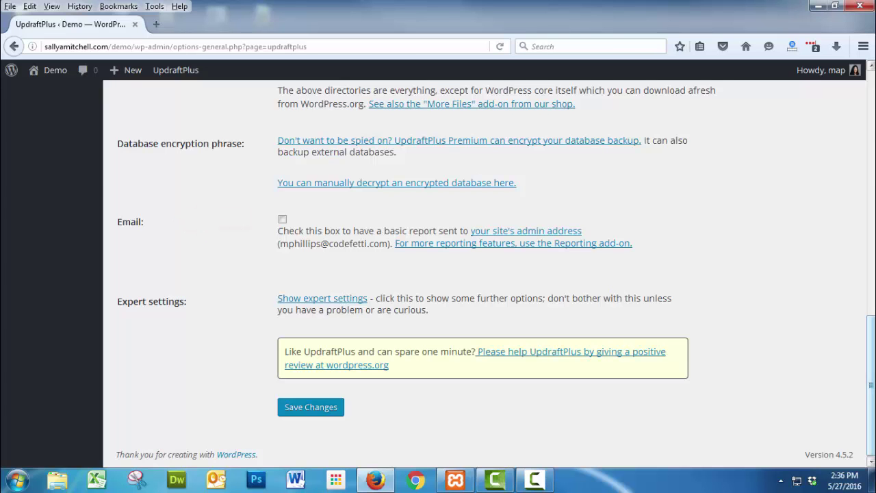
pyautogui.scroll(10, 479, 274)
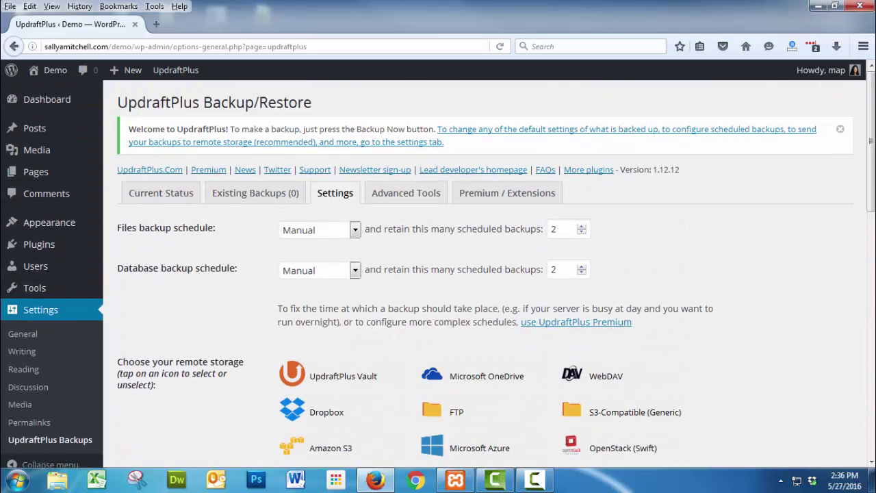
# Step: Examine UpdraftPlus's advanced tools information and the feature comparison between its free and premium versions
pyautogui.click(406, 193)
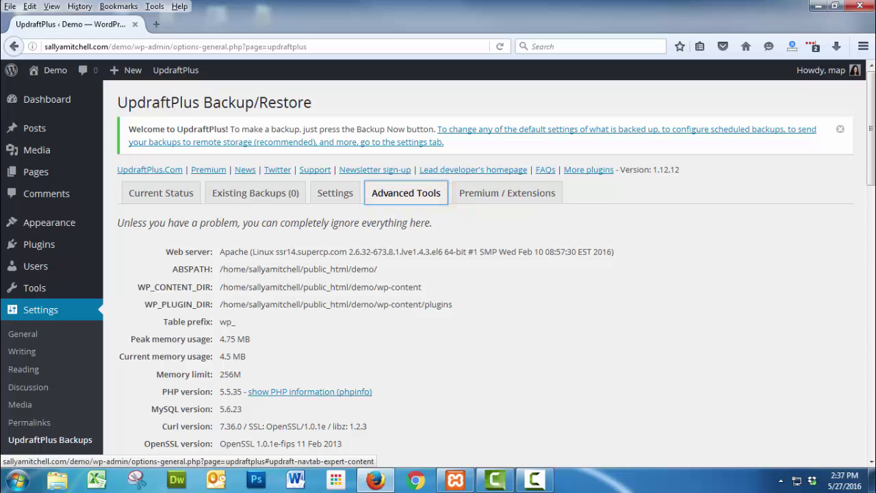
pyautogui.click(506, 192)
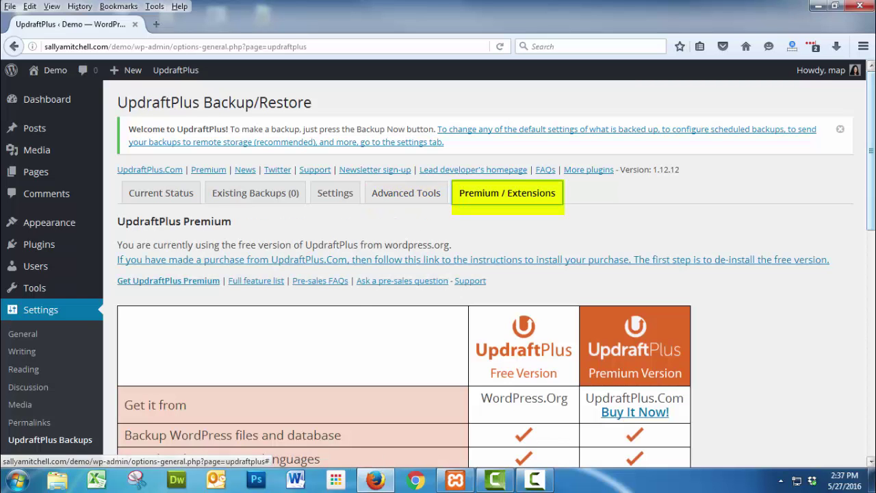
pyautogui.scroll(-3, 438, 274)
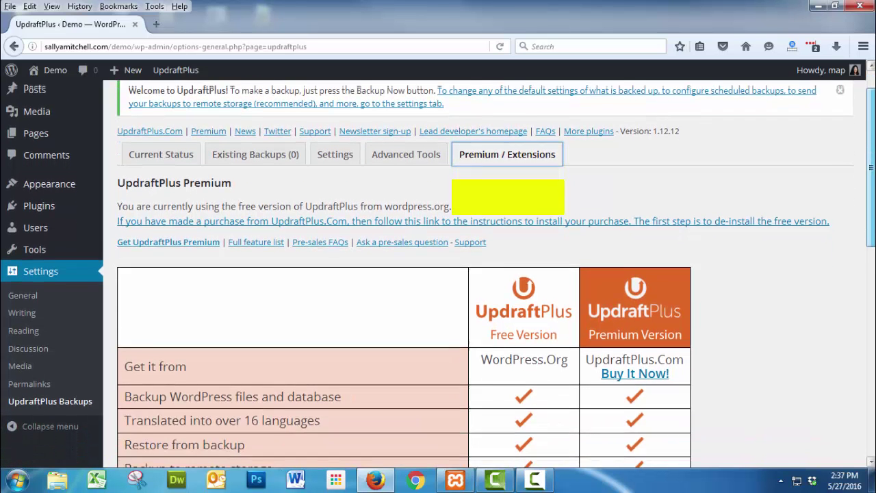
pyautogui.scroll(-2, 438, 273)
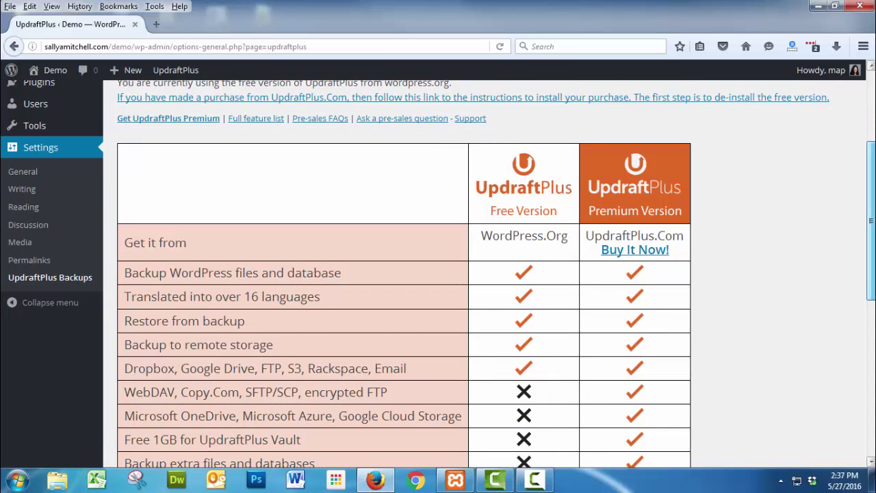
pyautogui.scroll(-1, 438, 274)
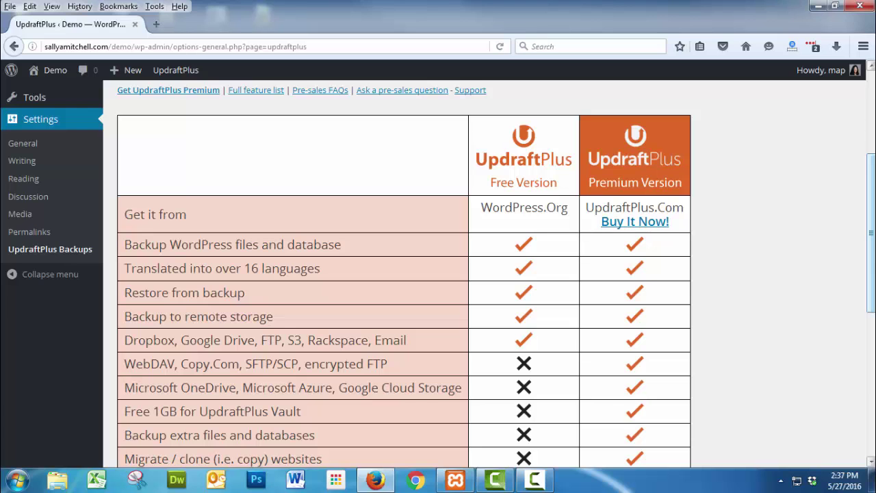
pyautogui.scroll(-1, 438, 274)
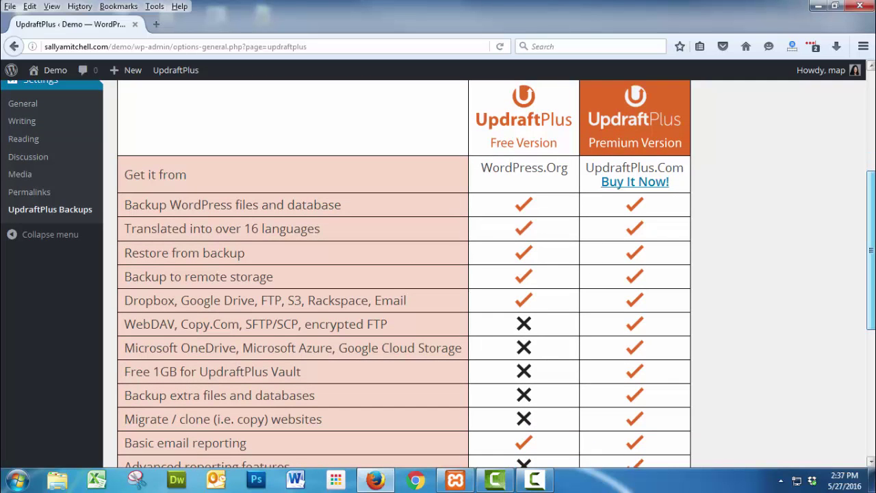
pyautogui.scroll(-1, 438, 274)
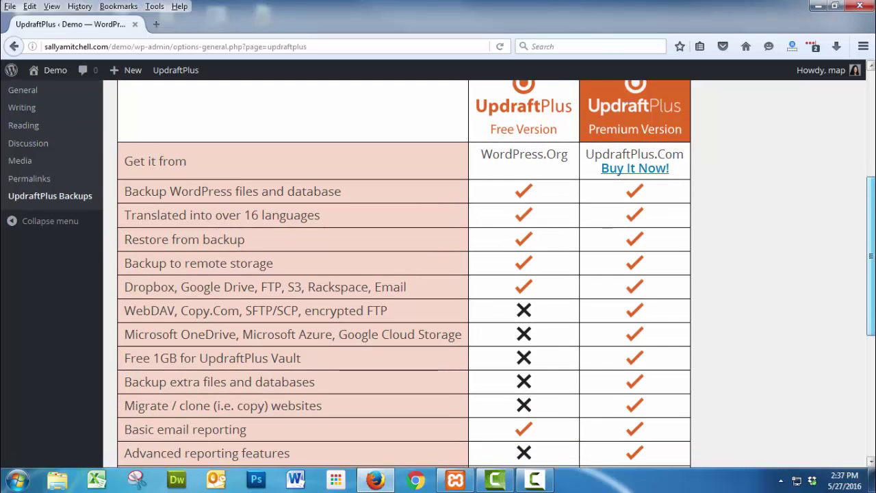
pyautogui.scroll(-4, 438, 274)
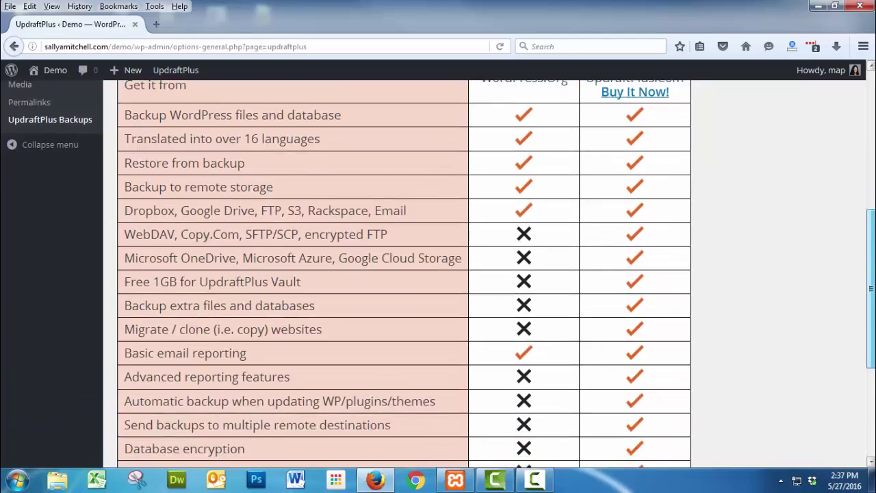
pyautogui.scroll(-2, 404, 274)
pyautogui.scroll(7, 404, 274)
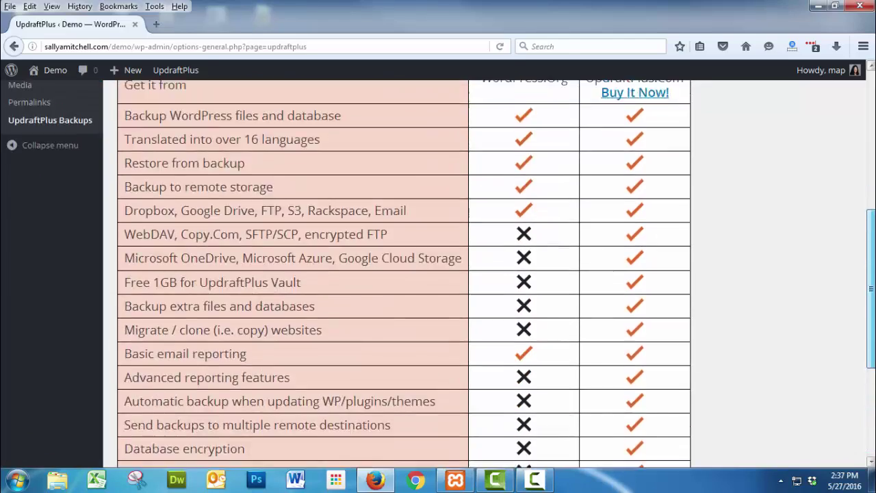
pyautogui.scroll(3, 438, 274)
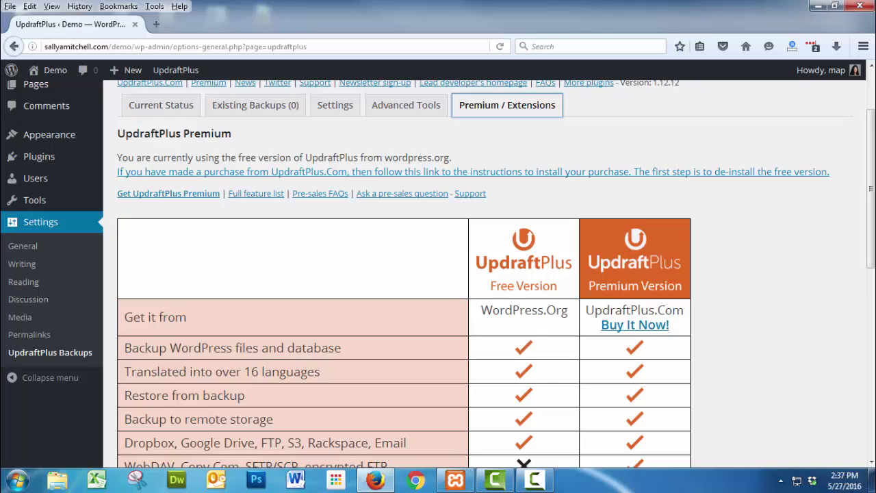
pyautogui.scroll(2, 438, 273)
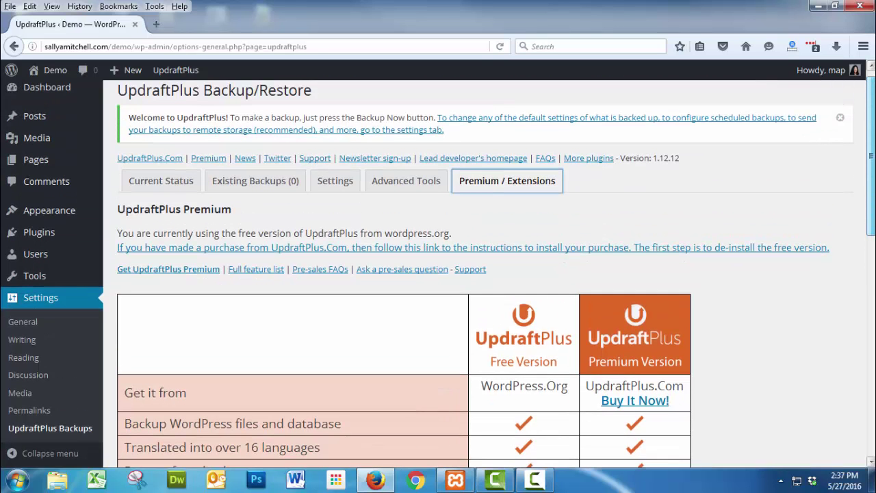
# Step: Run a one-time backup including the database, plugins, themes, uploads and any other directories inside wp-content
pyautogui.click(161, 181)
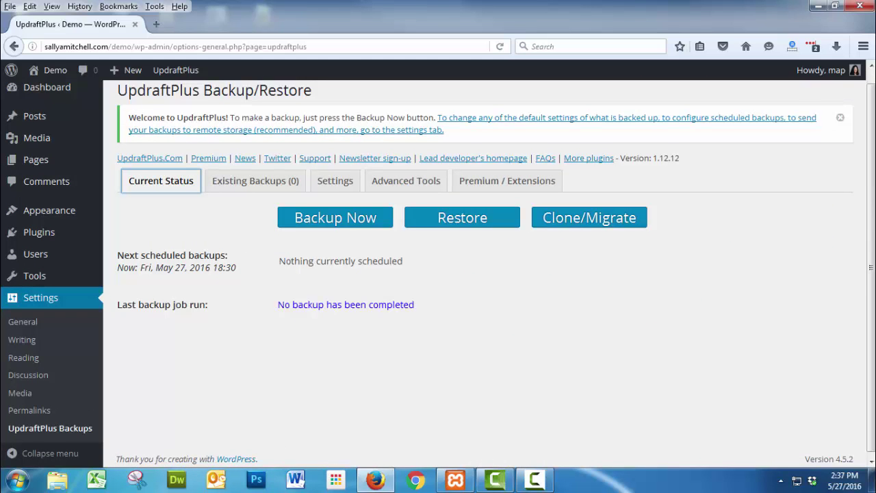
pyautogui.click(335, 217)
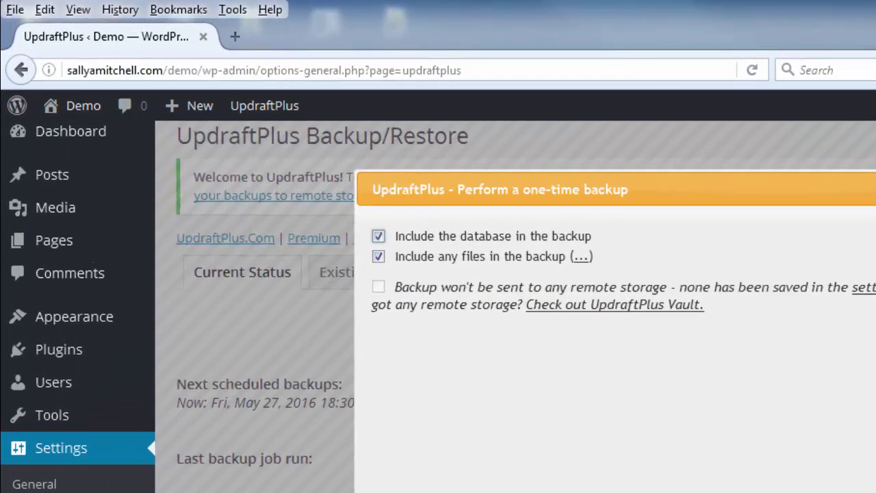
pyautogui.click(581, 256)
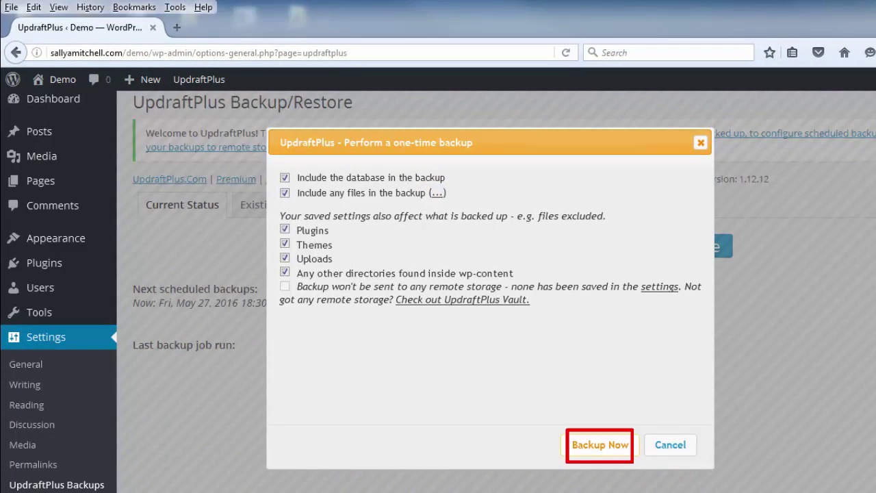
pyautogui.click(600, 445)
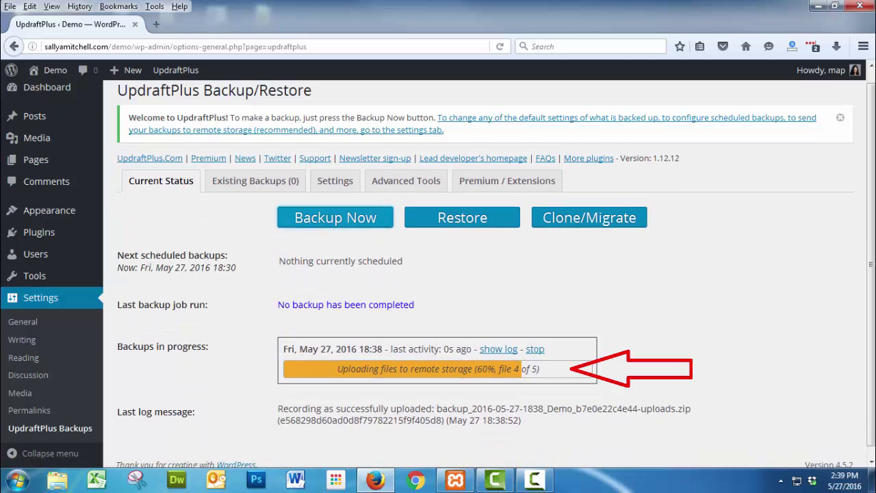
# Step: Prepare the database, plugins, themes, uploads and others files of the May 27, 2016 18:38 backup for download
pyautogui.click(255, 181)
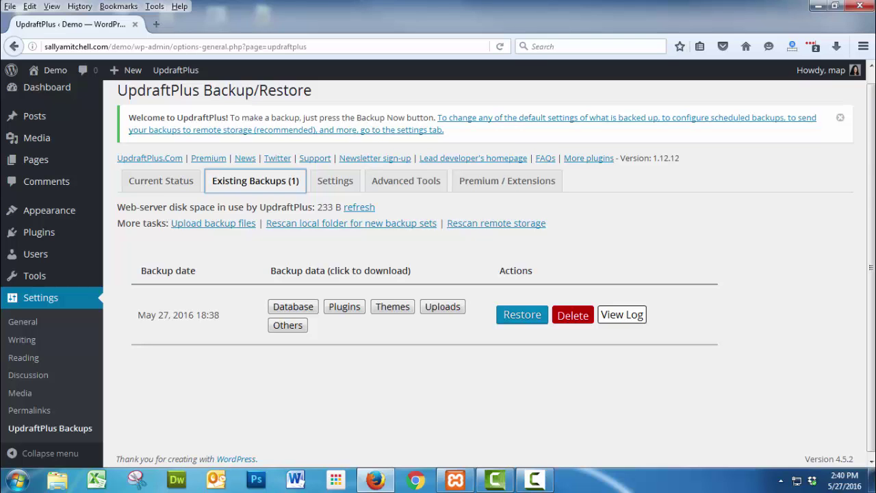
pyautogui.click(293, 307)
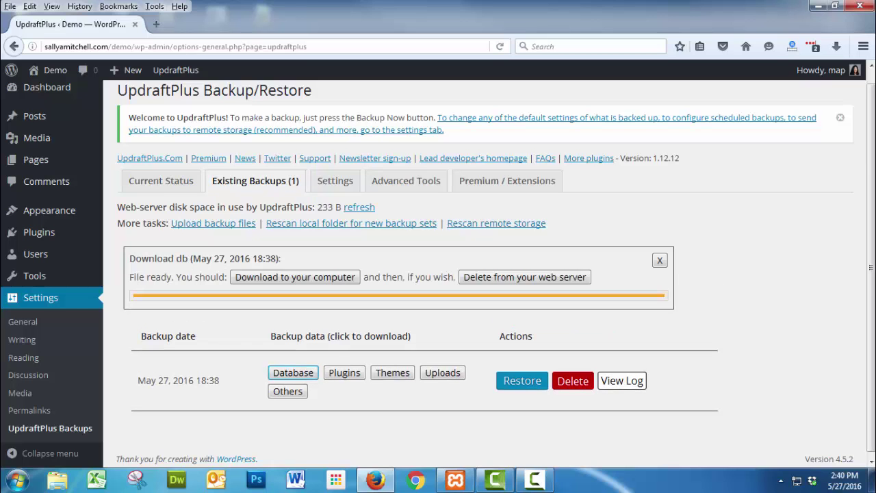
pyautogui.click(345, 372)
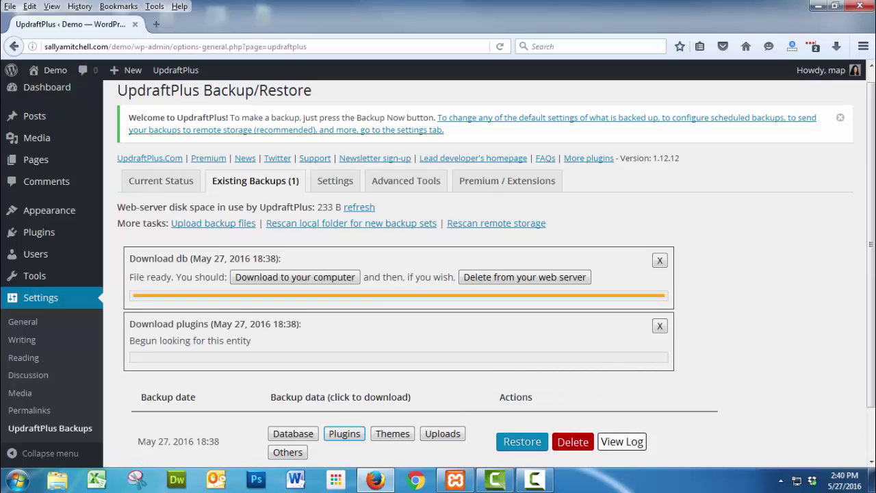
pyautogui.scroll(-2, 438, 274)
pyautogui.click(392, 379)
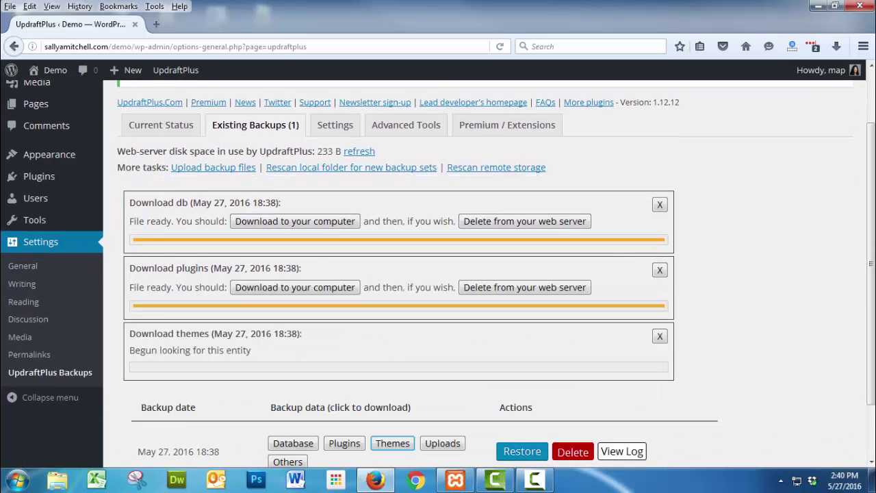
pyautogui.scroll(-2, 442, 378)
pyautogui.click(443, 377)
pyautogui.scroll(-2, 442, 378)
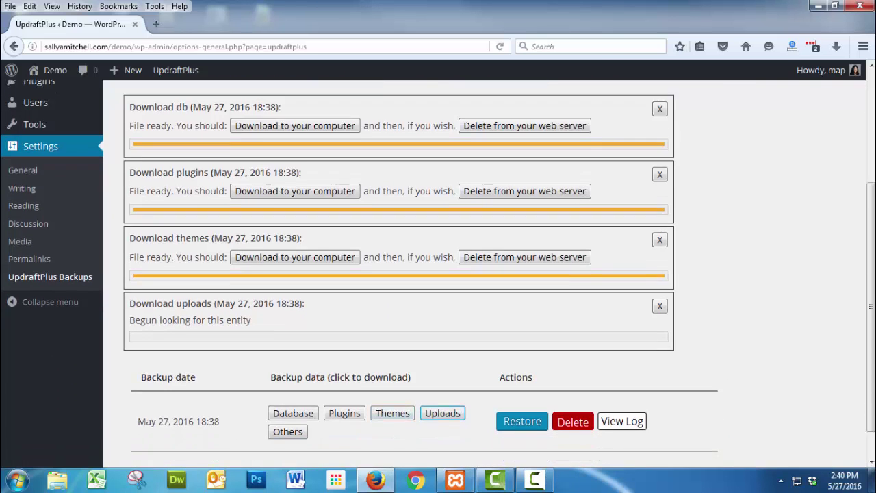
pyautogui.click(288, 396)
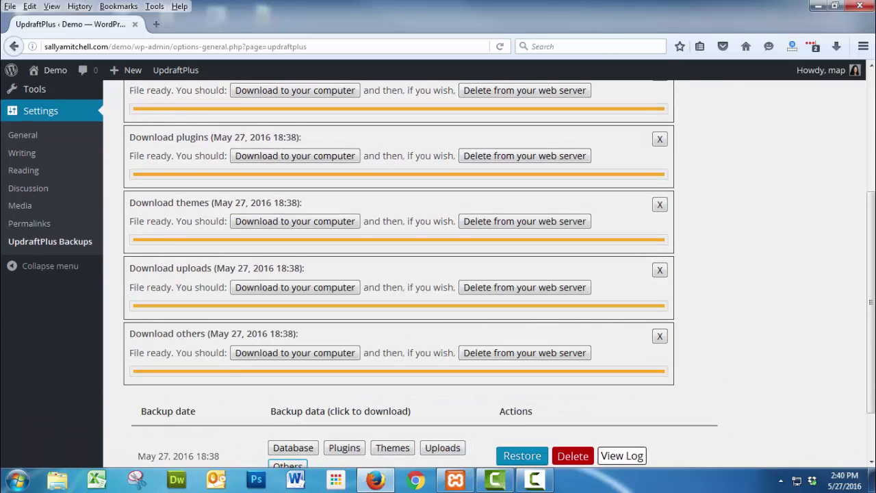
# Step: Save the prepared database, uploads and others backup files to the computer
pyautogui.scroll(2, 397, 274)
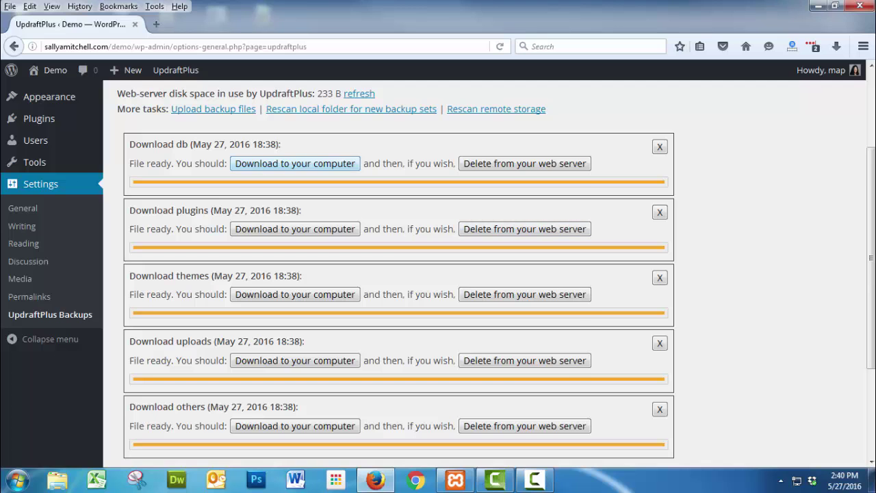
pyautogui.click(295, 163)
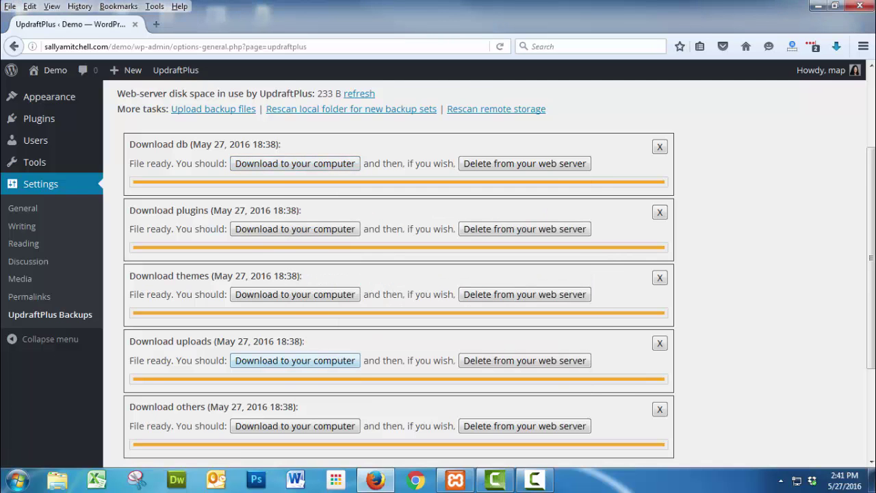
pyautogui.click(295, 361)
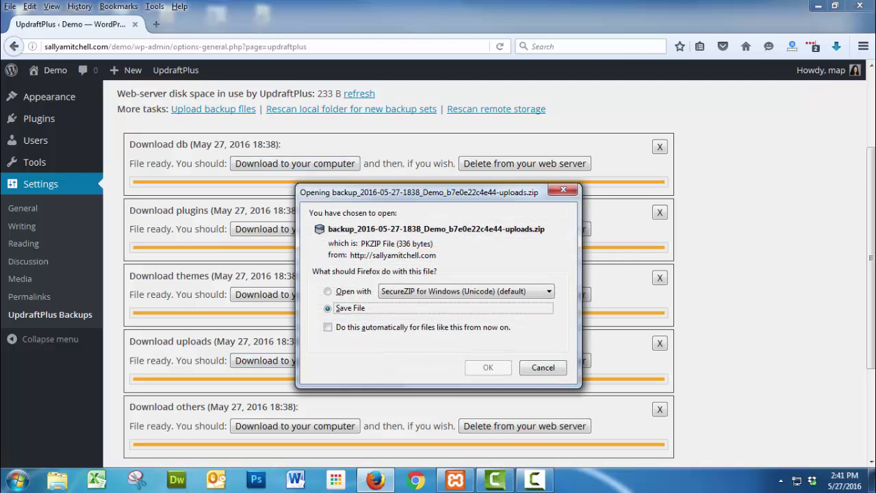
pyautogui.press('Return')
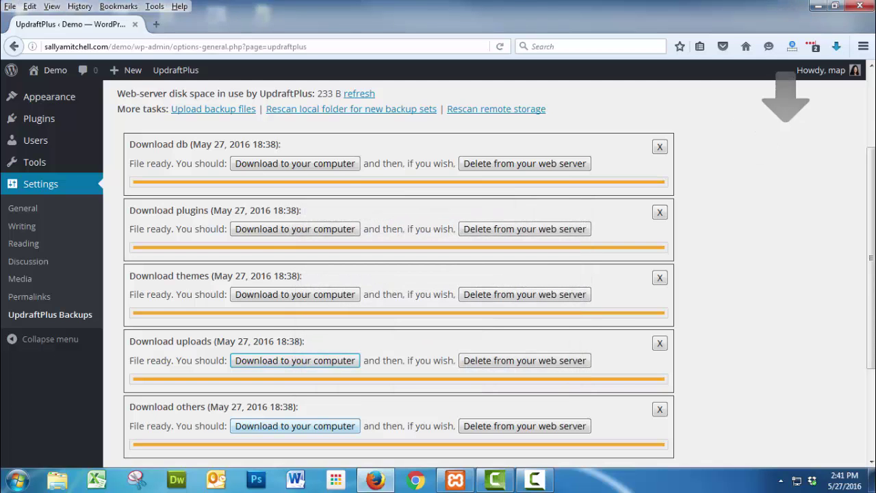
pyautogui.click(295, 425)
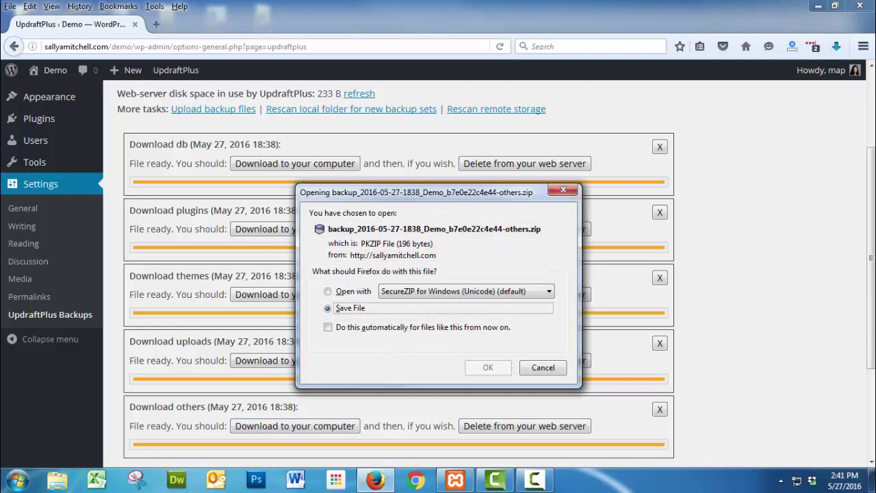
pyautogui.press('Return')
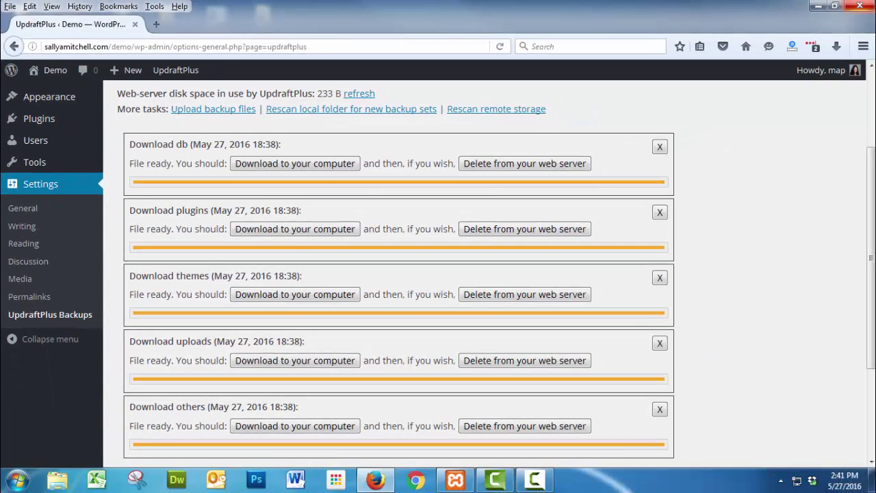
# Step: Dismiss the download boxes for the database, plugins, themes, uploads and others above the backup list
pyautogui.click(660, 146)
pyautogui.click(660, 146)
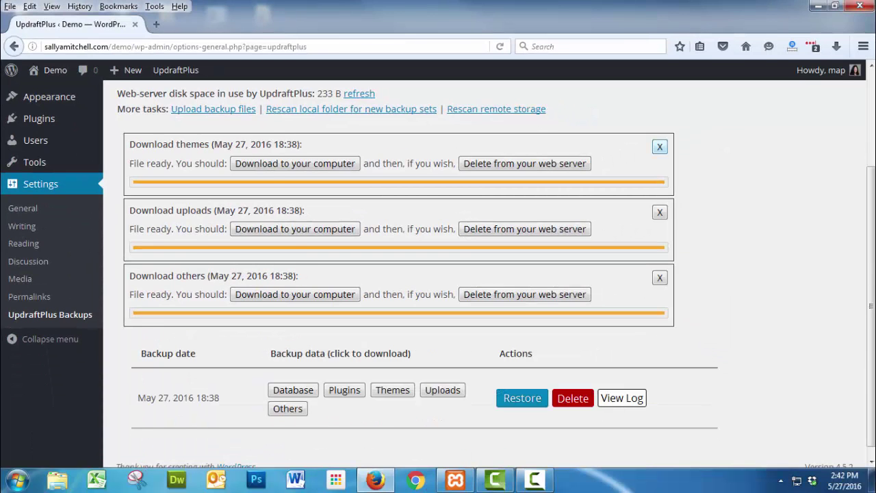
pyautogui.click(660, 146)
pyautogui.click(659, 200)
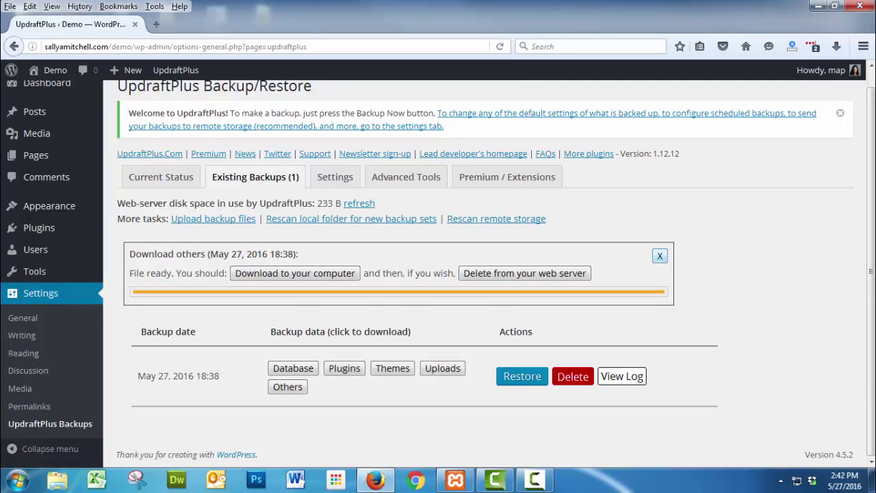
pyautogui.click(659, 255)
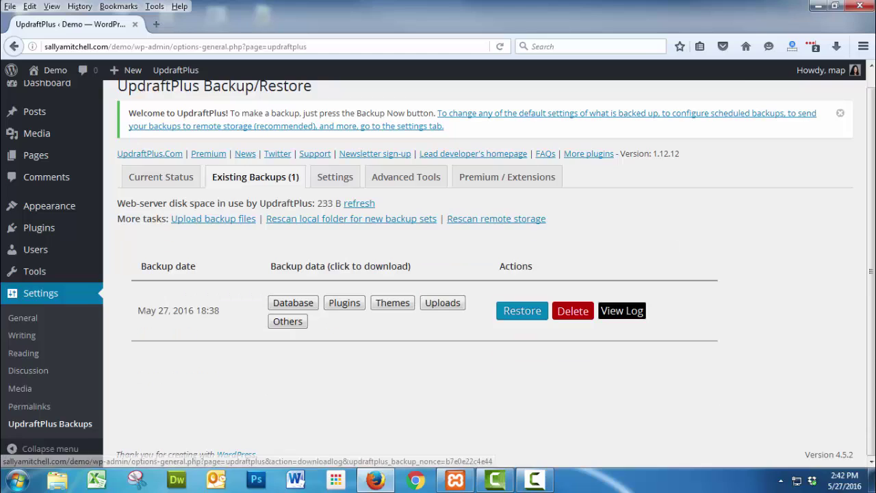
# Step: Read the log of the May 27, 2016 18:38 backup through to its final entry and close it
pyautogui.click(622, 311)
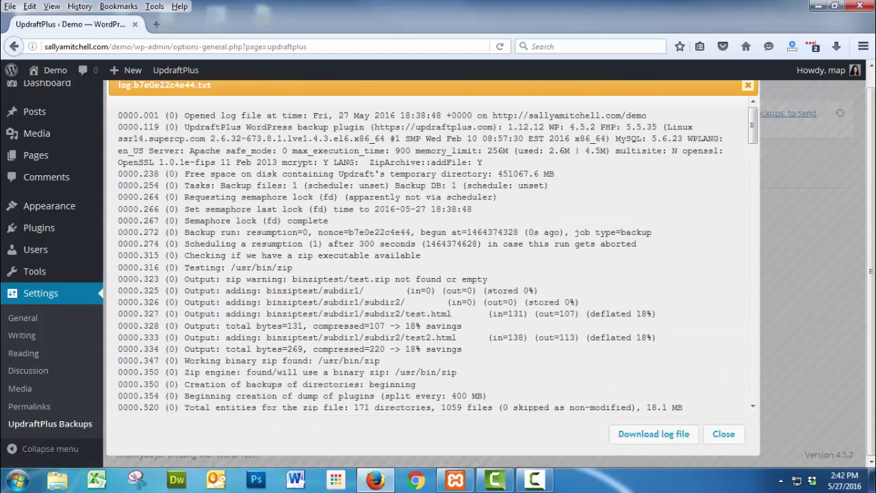
pyautogui.moveTo(753, 125); pyautogui.dragTo(753, 381)
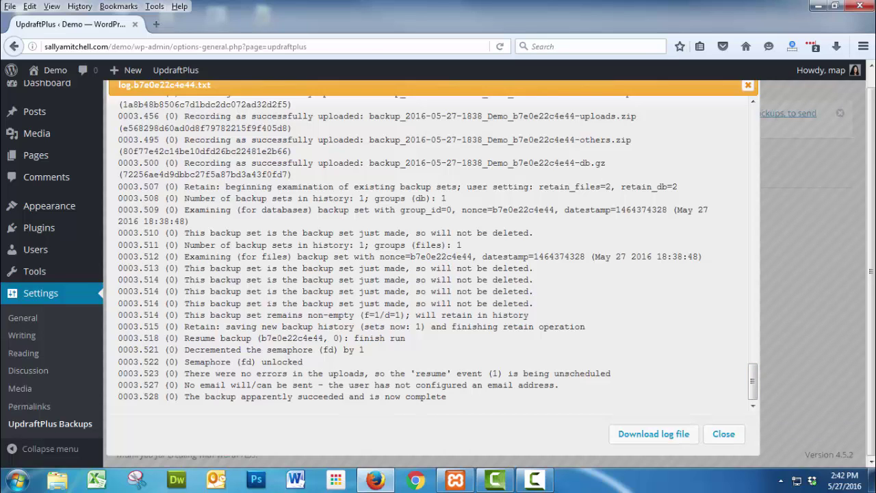
pyautogui.moveTo(183, 397); pyautogui.dragTo(447, 396)
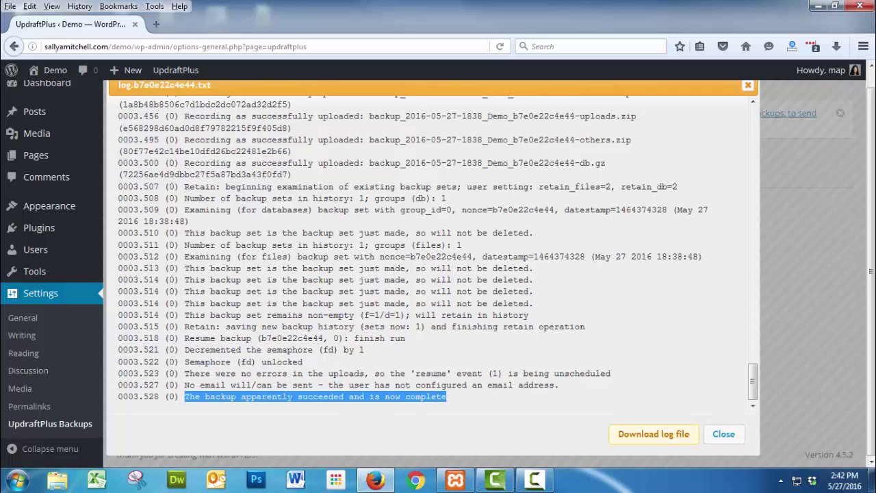
pyautogui.click(724, 434)
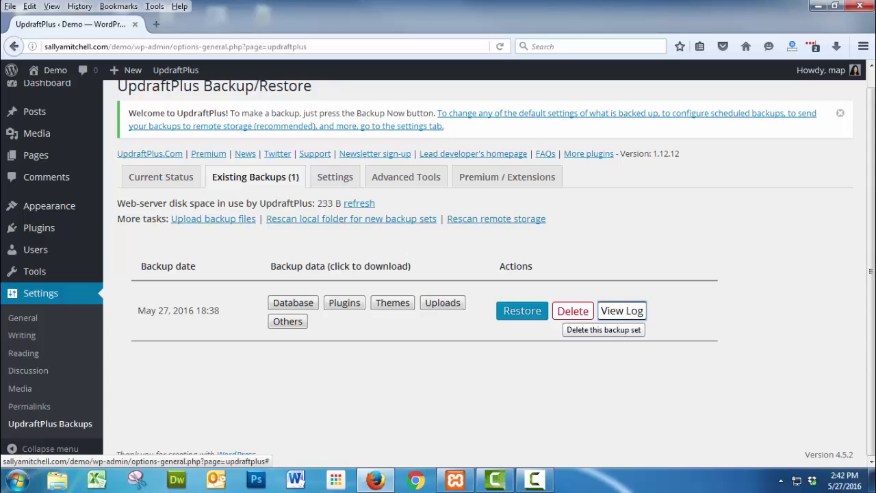
pyautogui.click(573, 311)
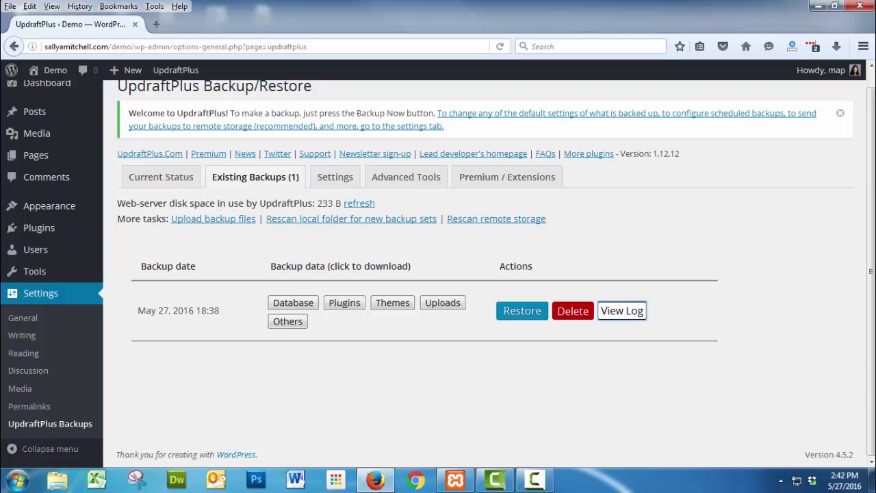
# Step: Review the backup schedule settings and current status, including the available frequencies for the files backup schedule
pyautogui.click(335, 176)
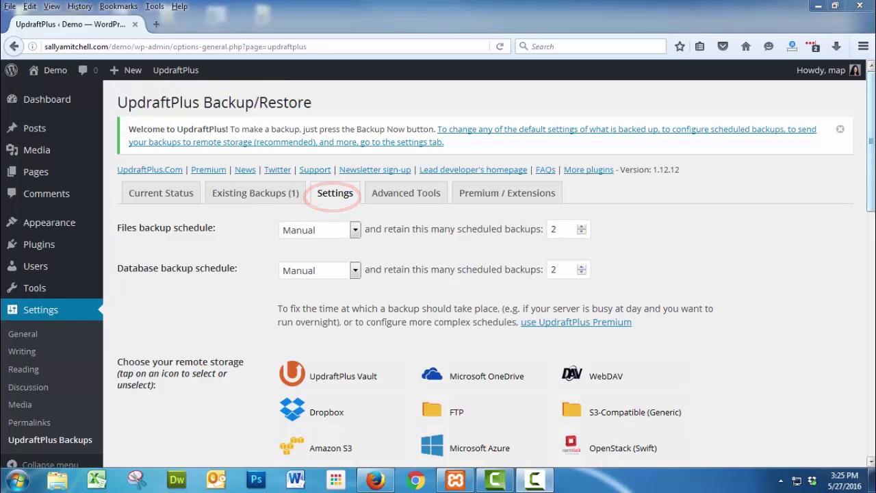
pyautogui.moveTo(871, 141); pyautogui.dragTo(870, 165)
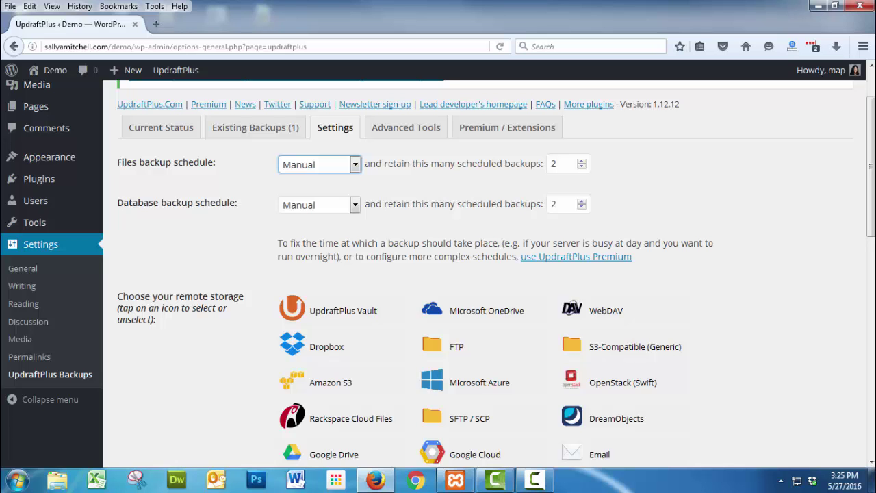
pyautogui.click(161, 128)
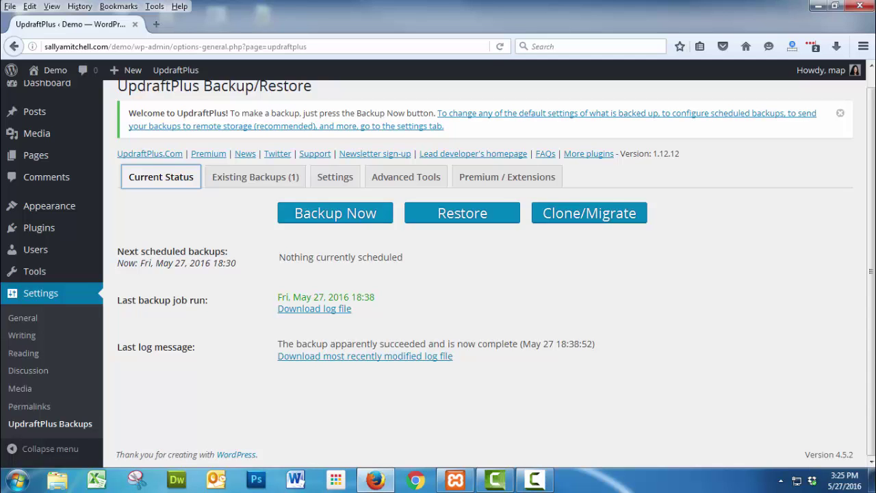
pyautogui.click(335, 177)
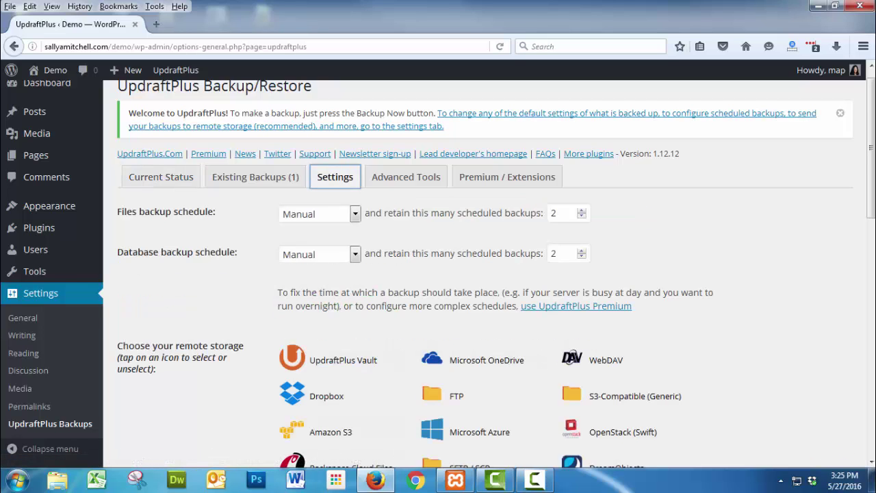
pyautogui.click(355, 214)
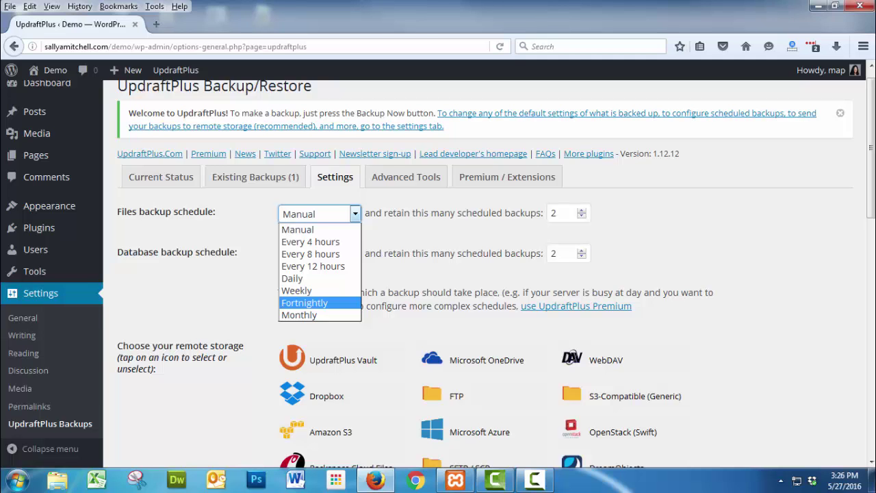
pyautogui.press('Escape')
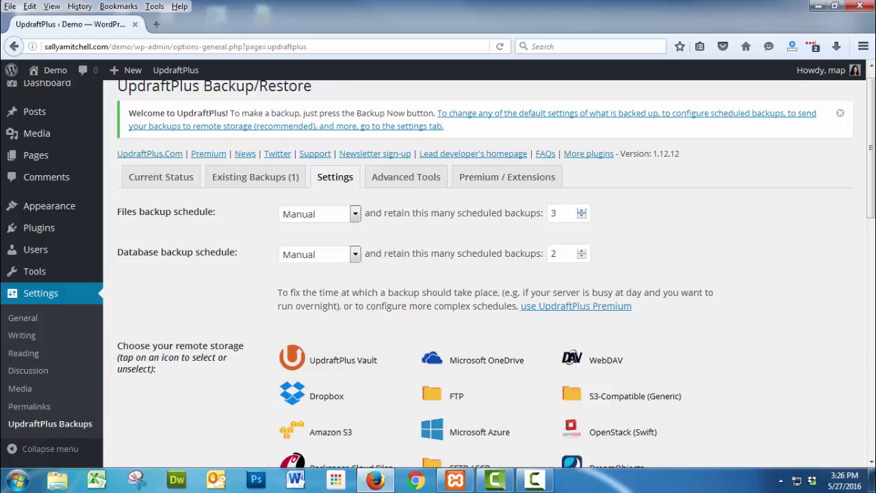
# Step: Try increasing the number of retained scheduled file backups, and lower it again
pyautogui.click(581, 210)
pyautogui.click(581, 210)
pyautogui.press('Down')
pyautogui.press('Down')
# Step: Review the remote storage and file inclusion settings, and enable the basic report sent to the site's admin email address
pyautogui.scroll(-4, 438, 274)
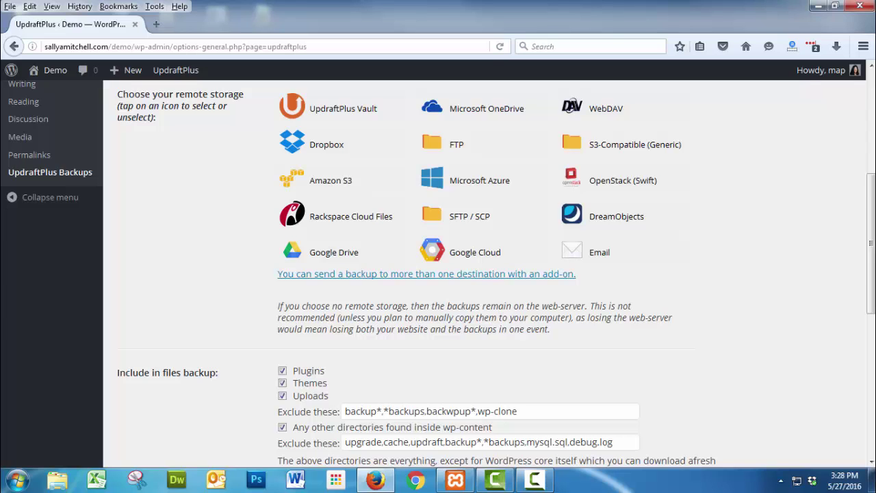
pyautogui.scroll(-3, 486, 273)
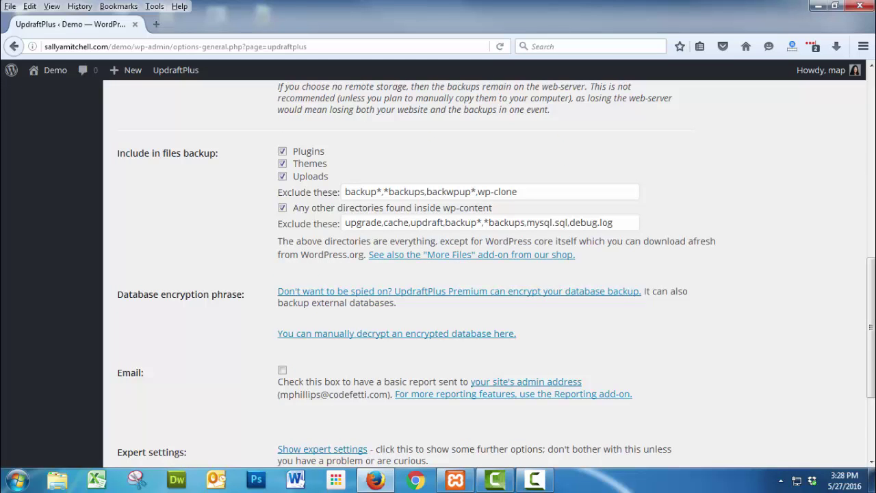
pyautogui.scroll(-1, 485, 274)
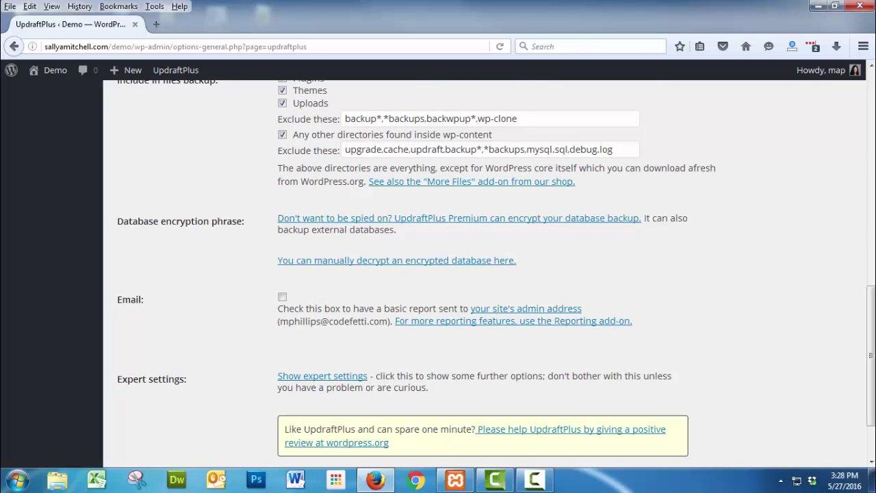
pyautogui.click(282, 297)
pyautogui.scroll(5, 438, 274)
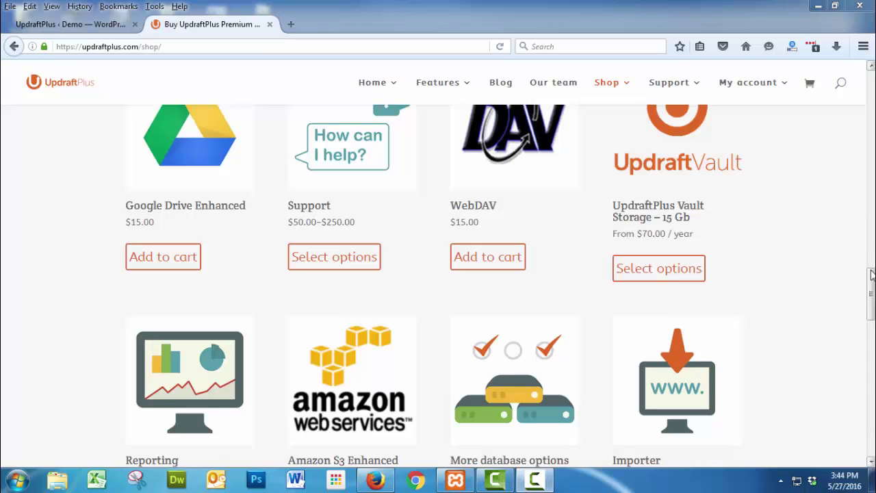
# Step: Browse the UpdraftPlus shop's premium package and individual add-ons with their prices
pyautogui.moveTo(872, 274); pyautogui.dragTo(859, 129)
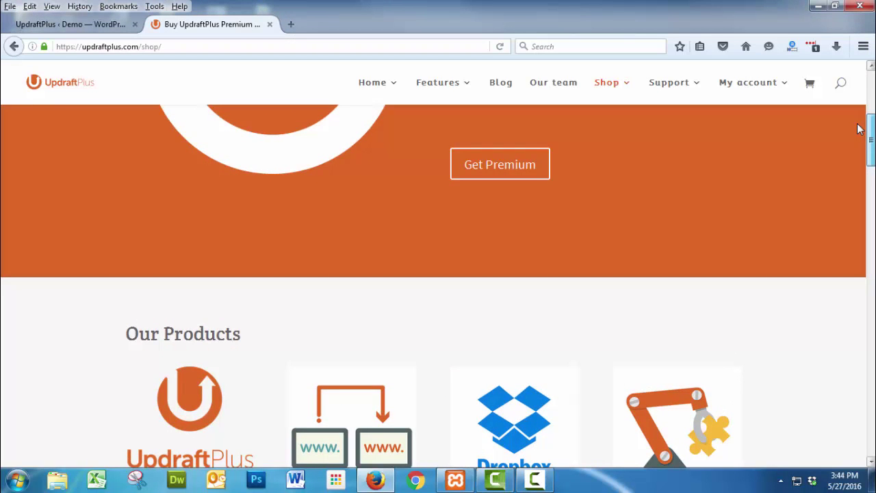
pyautogui.scroll(-3, 861, 134)
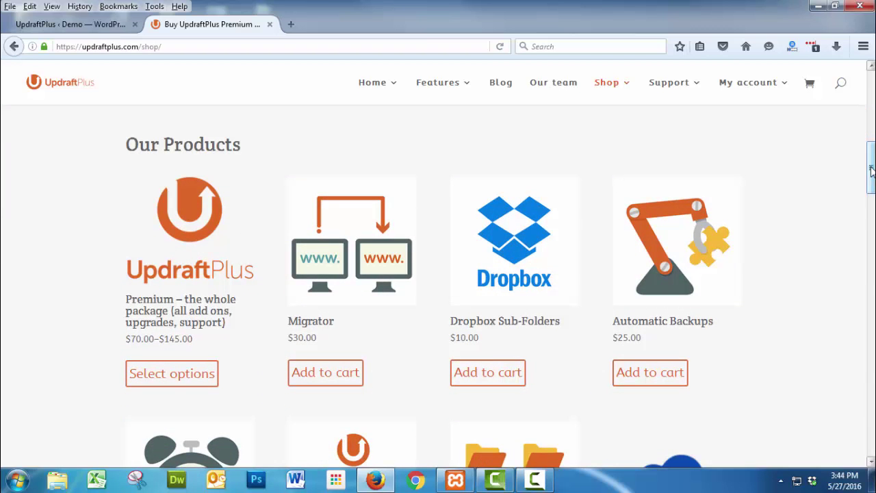
pyautogui.moveTo(871, 172); pyautogui.dragTo(871, 172)
pyautogui.moveTo(872, 160); pyautogui.dragTo(871, 272)
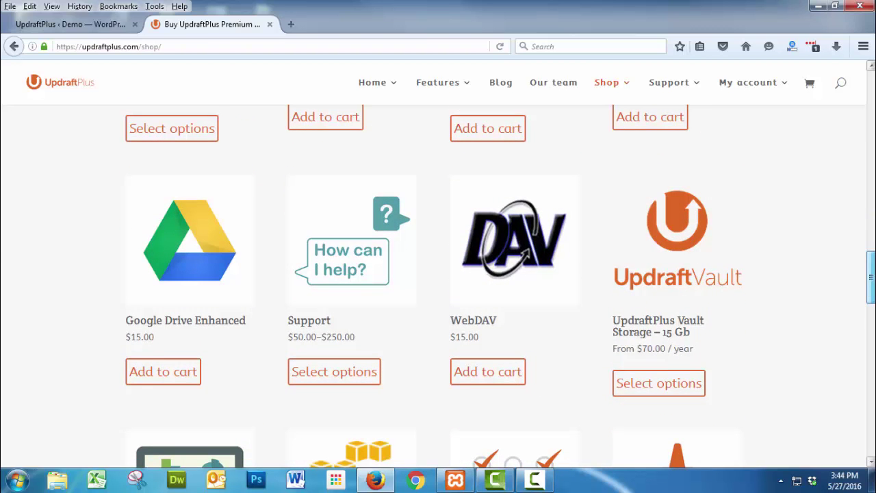
pyautogui.moveTo(872, 277); pyautogui.dragTo(871, 310)
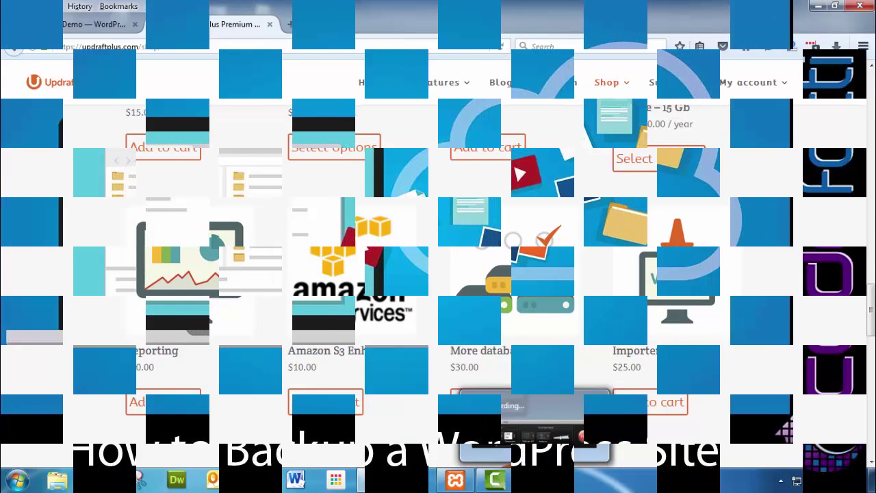